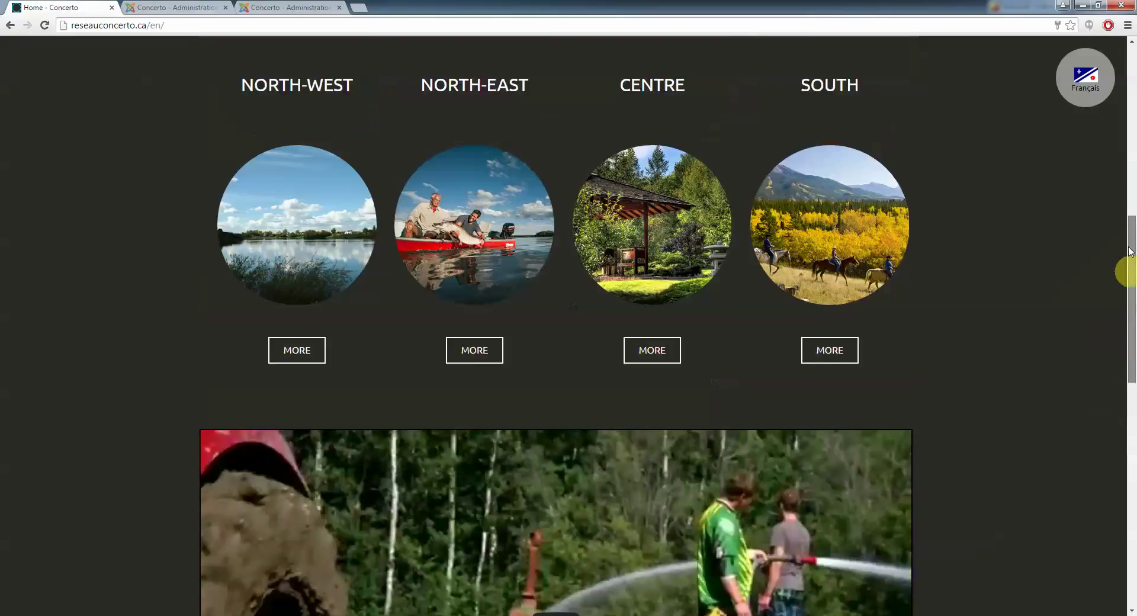
# Open the Who we are page under About Us on the English Concerto site.
pyautogui.click(674, 83)
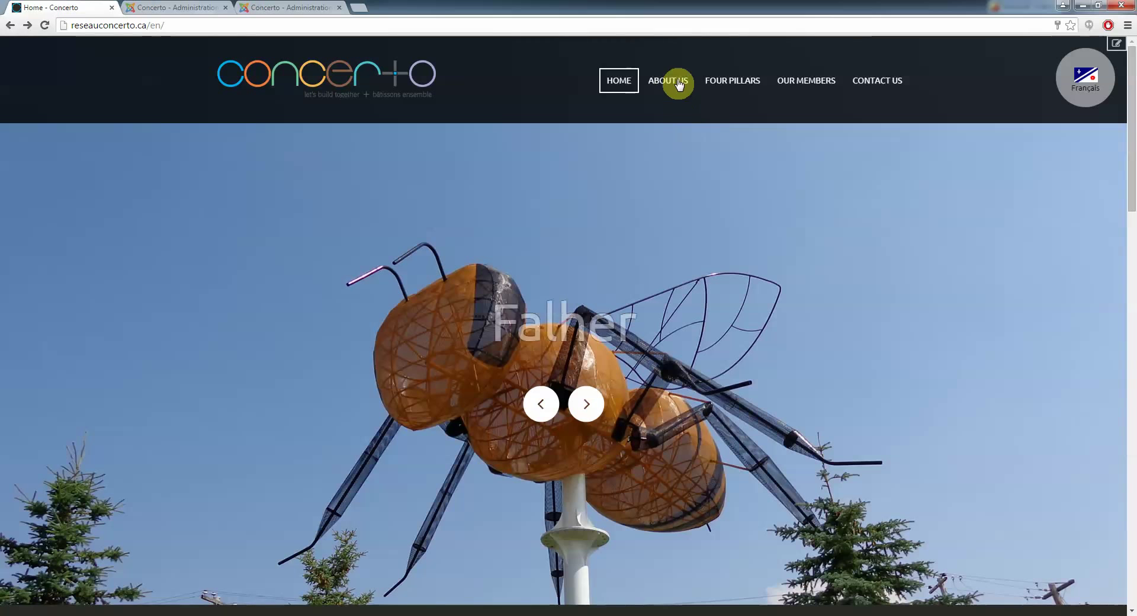
pyautogui.moveTo(675, 84)
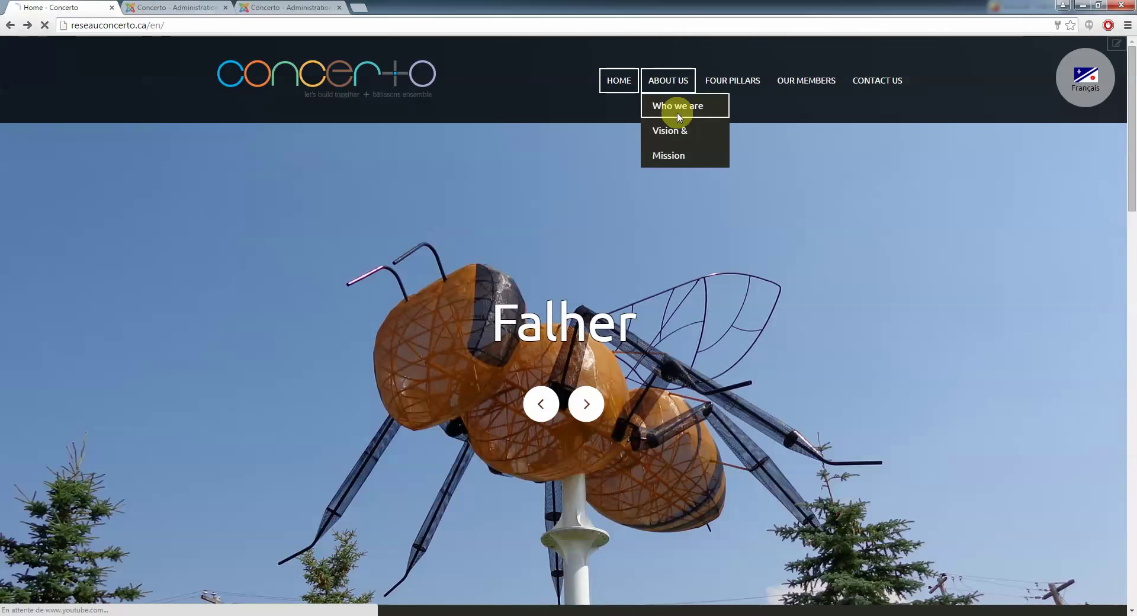
pyautogui.click(677, 112)
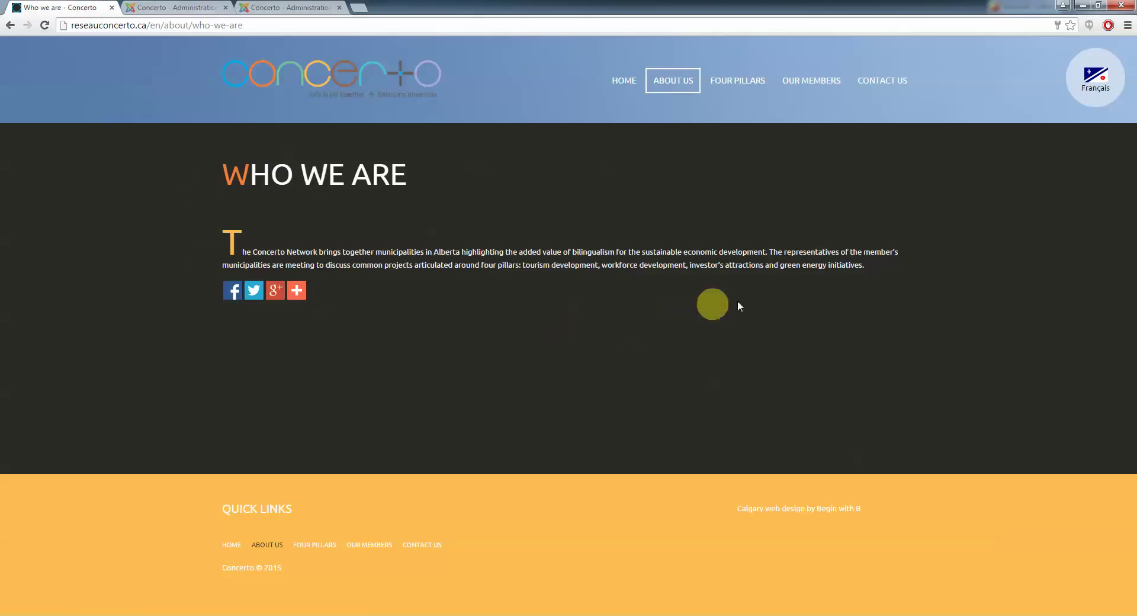
pyautogui.moveTo(297, 289)
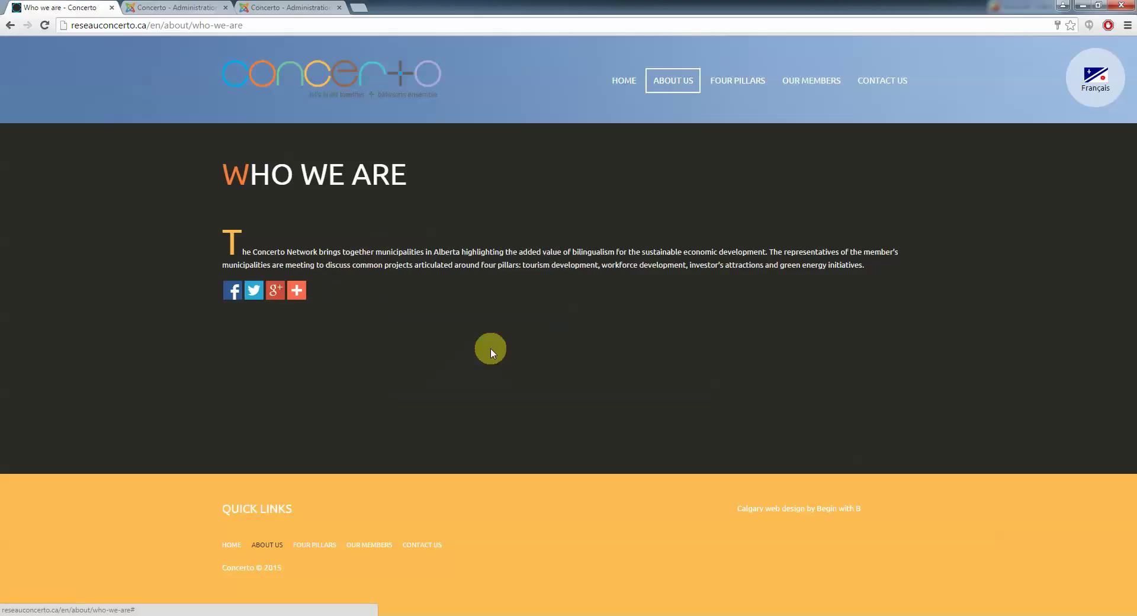
# Close the article being edited in the site administration and trash the slider articles Ville test and Ville test (2).
pyautogui.click(199, 6)
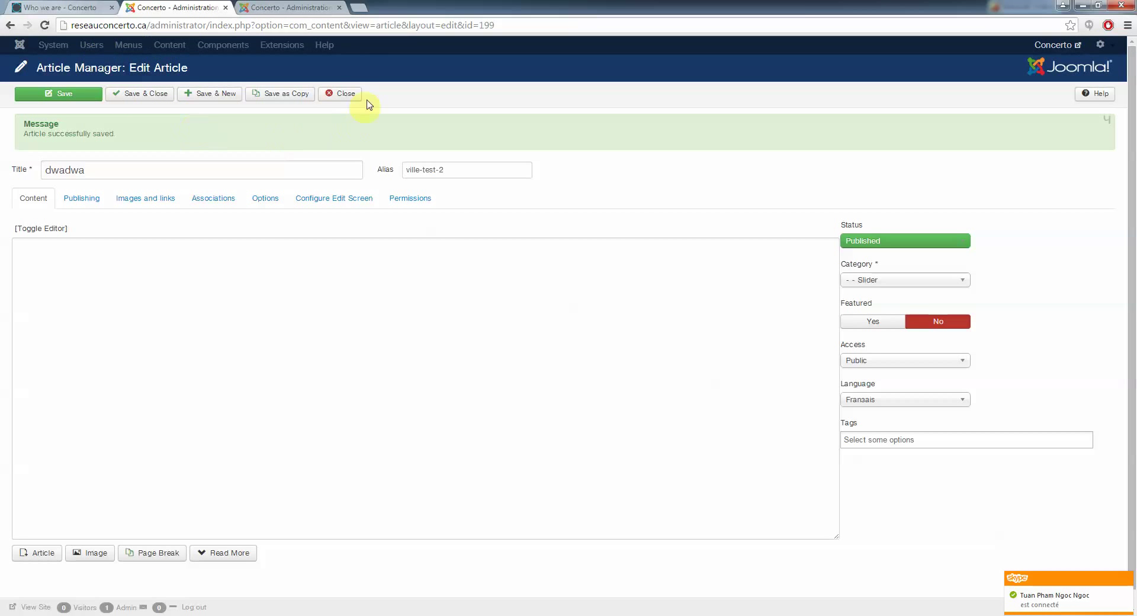
pyautogui.click(348, 94)
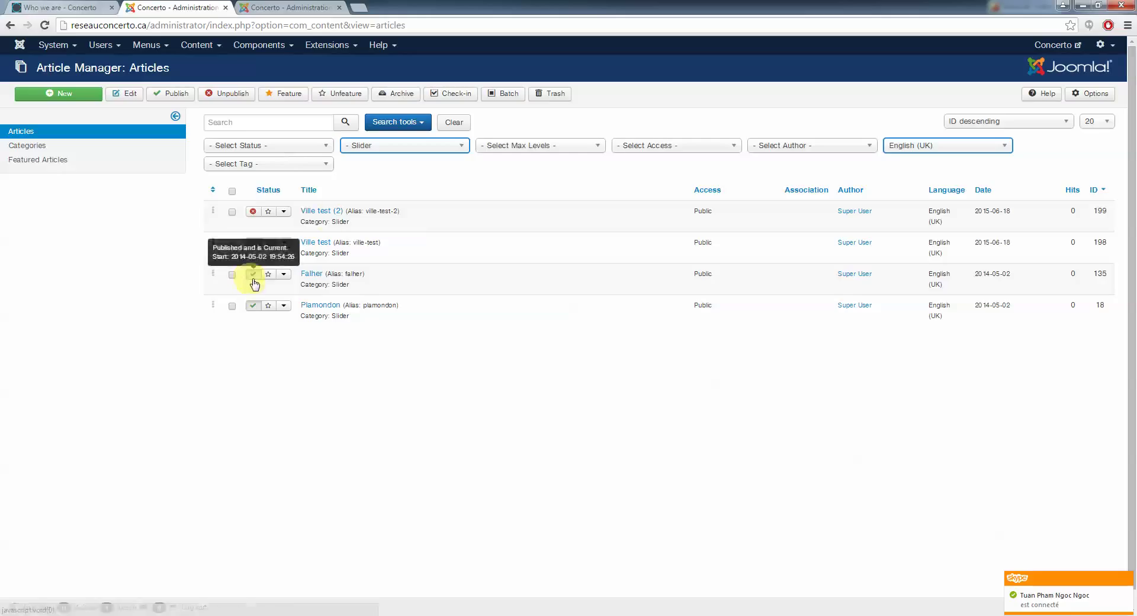
pyautogui.click(253, 213)
pyautogui.click(231, 212)
pyautogui.click(232, 243)
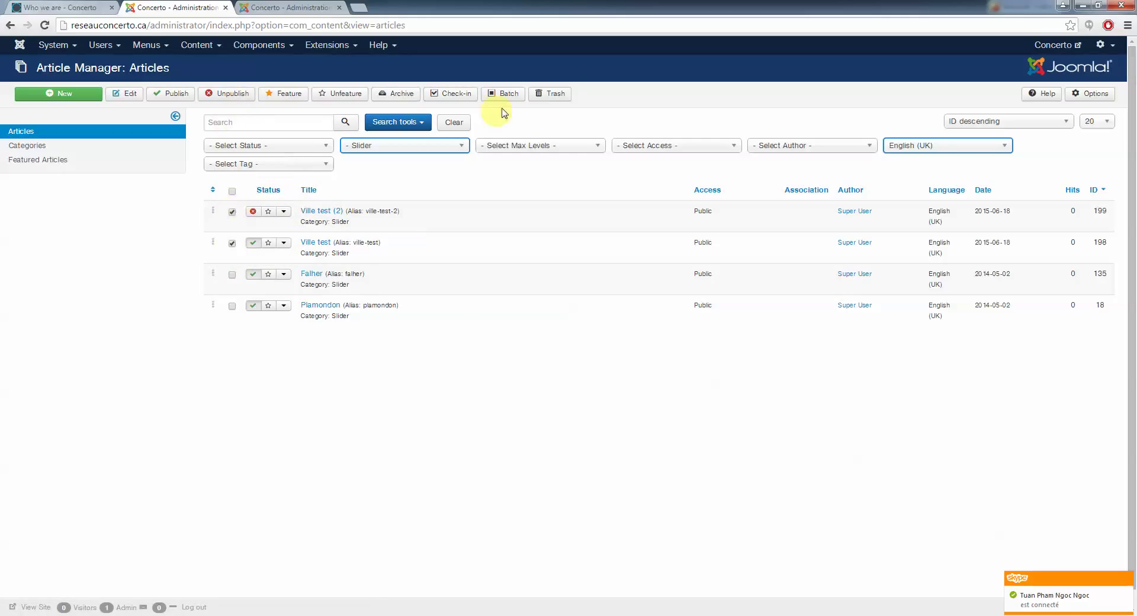
pyautogui.click(554, 95)
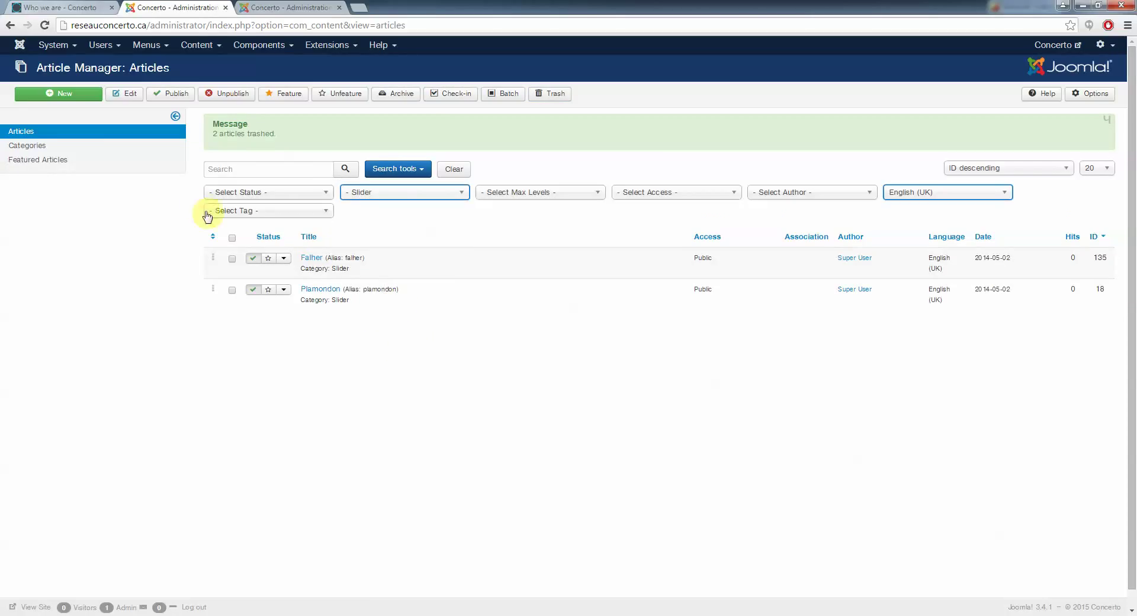
# Clear the Slider category filter from the article list and check the title of the public Who we are page.
pyautogui.click(384, 193)
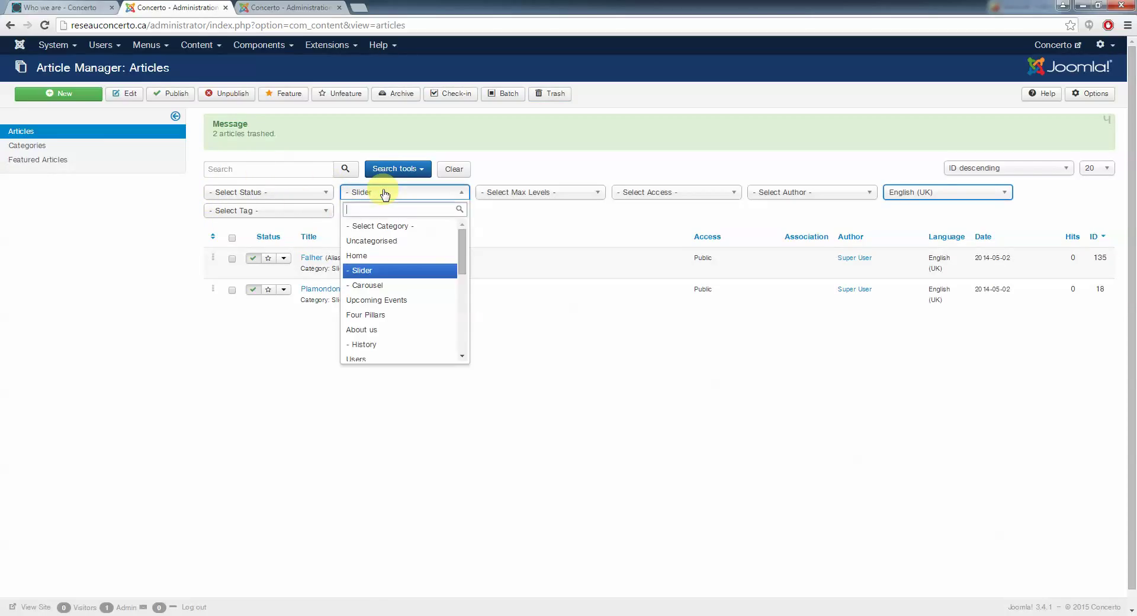
pyautogui.click(376, 226)
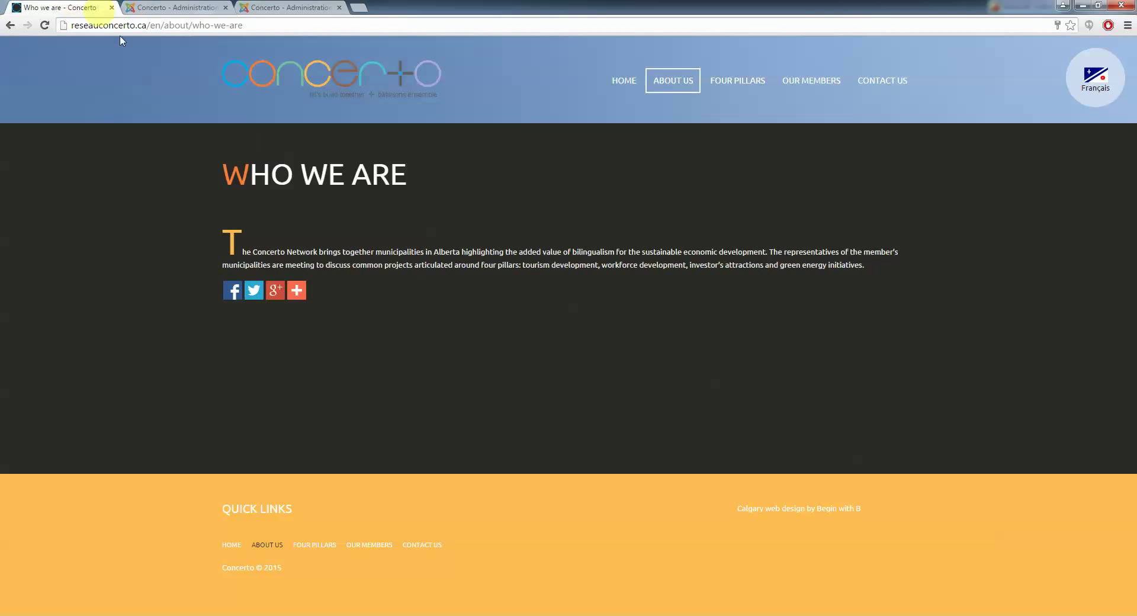
pyautogui.click(74, 7)
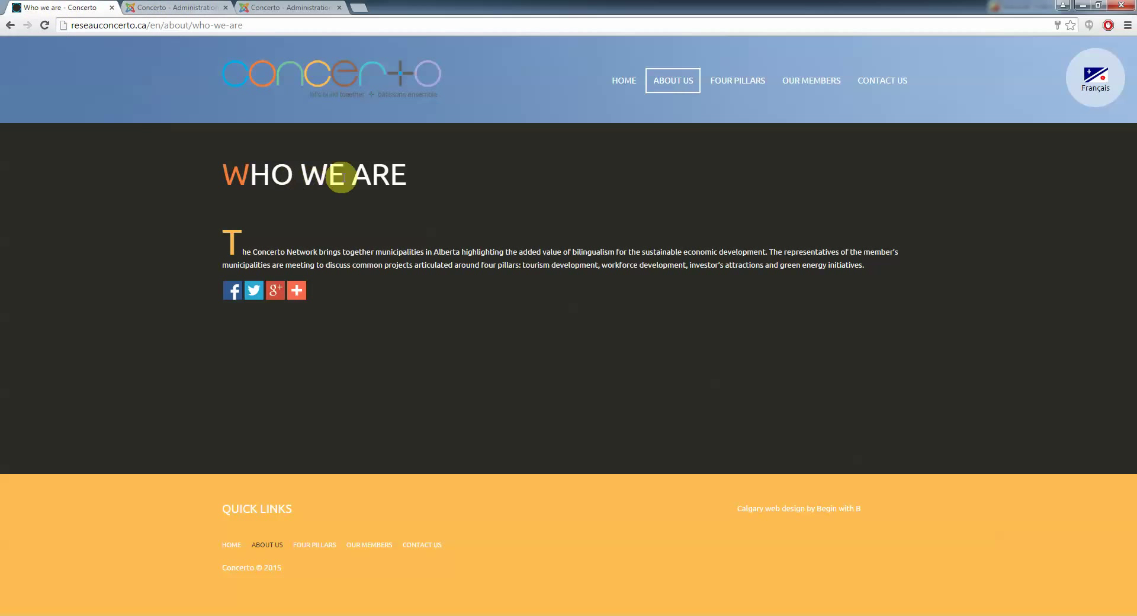
pyautogui.click(196, 7)
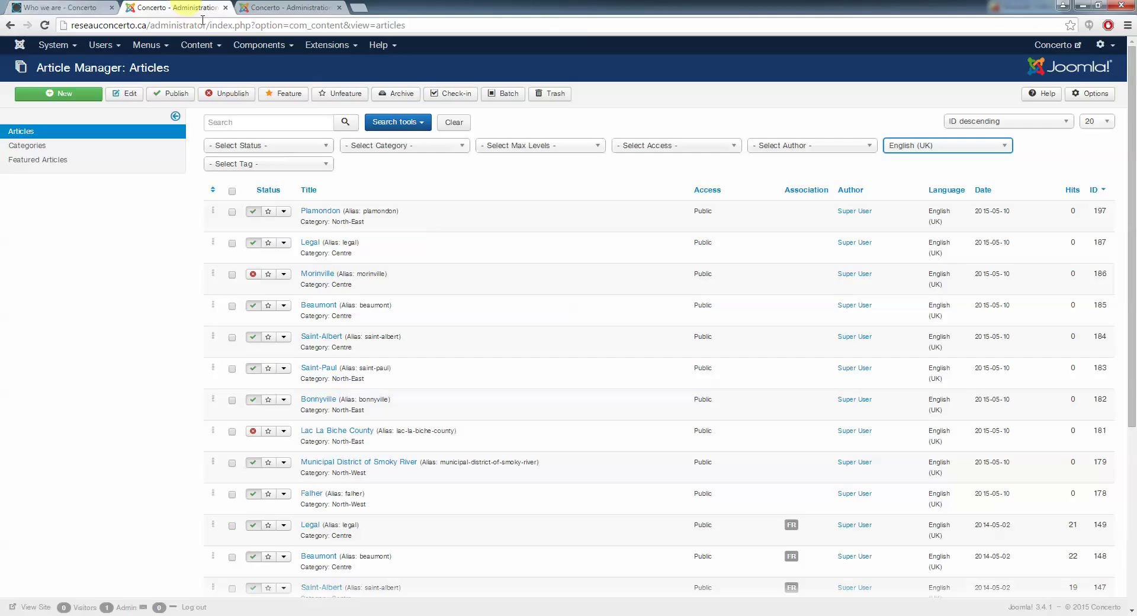
# Search the articles for "who" and open the Who We Are article for editing.
pyautogui.click(255, 122)
pyautogui.write('who')
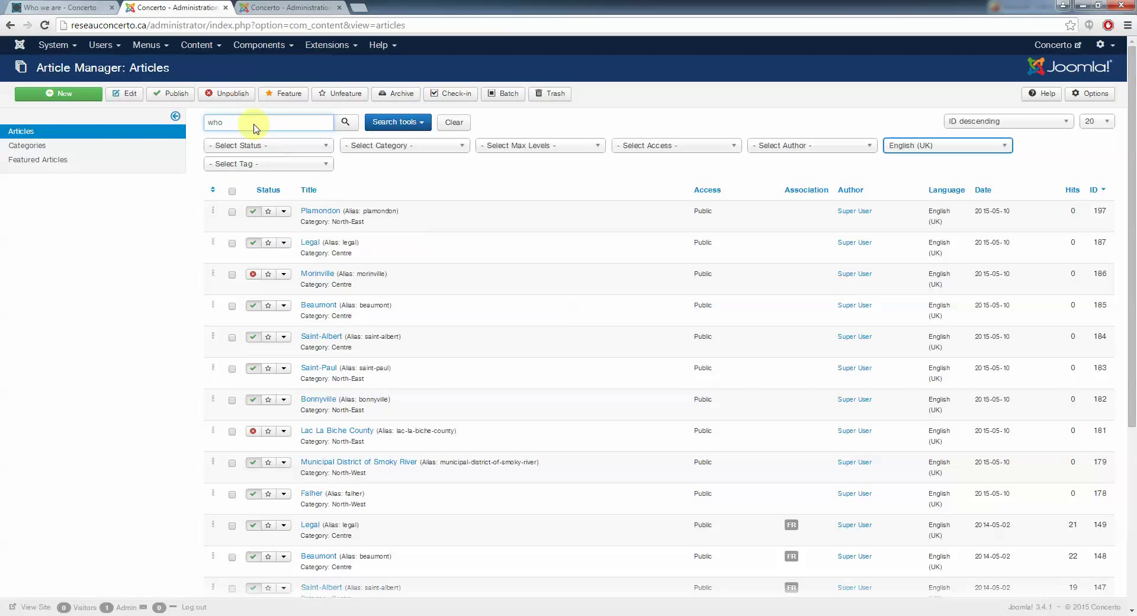
pyautogui.press('Return')
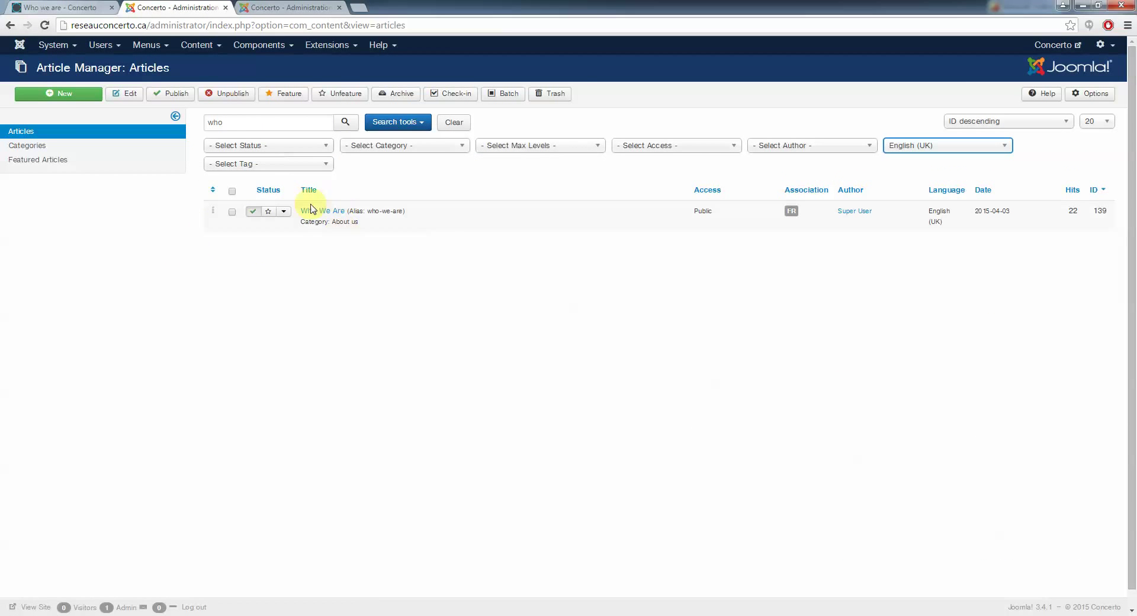
pyautogui.click(329, 214)
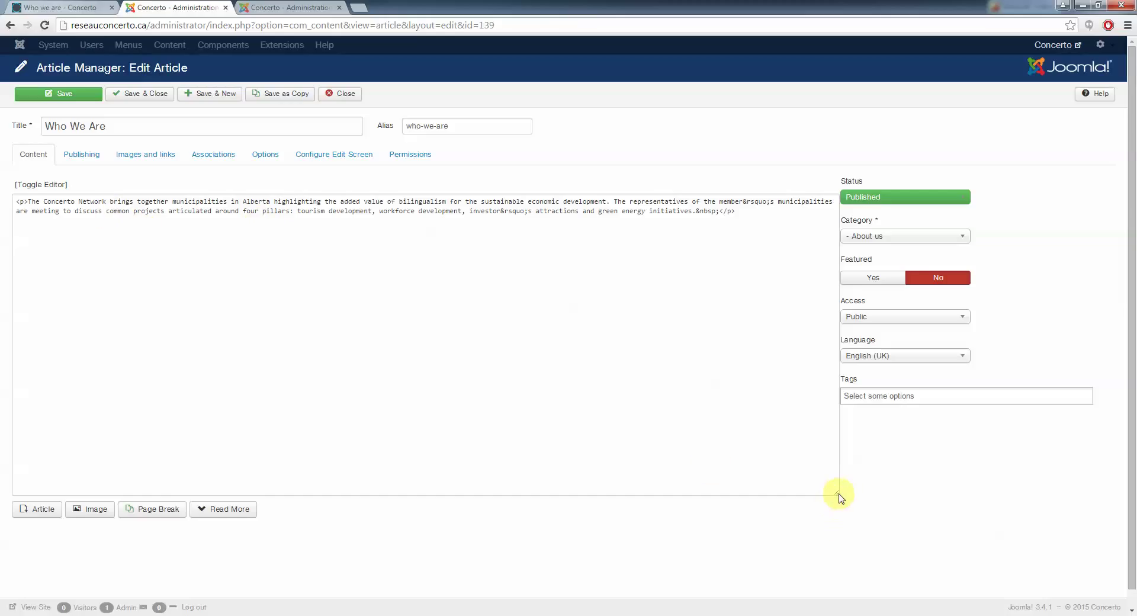
# Switch the article text from source code to the visual editor and compare it with the public Who we are page.
pyautogui.moveTo(837, 497); pyautogui.dragTo(719, 518)
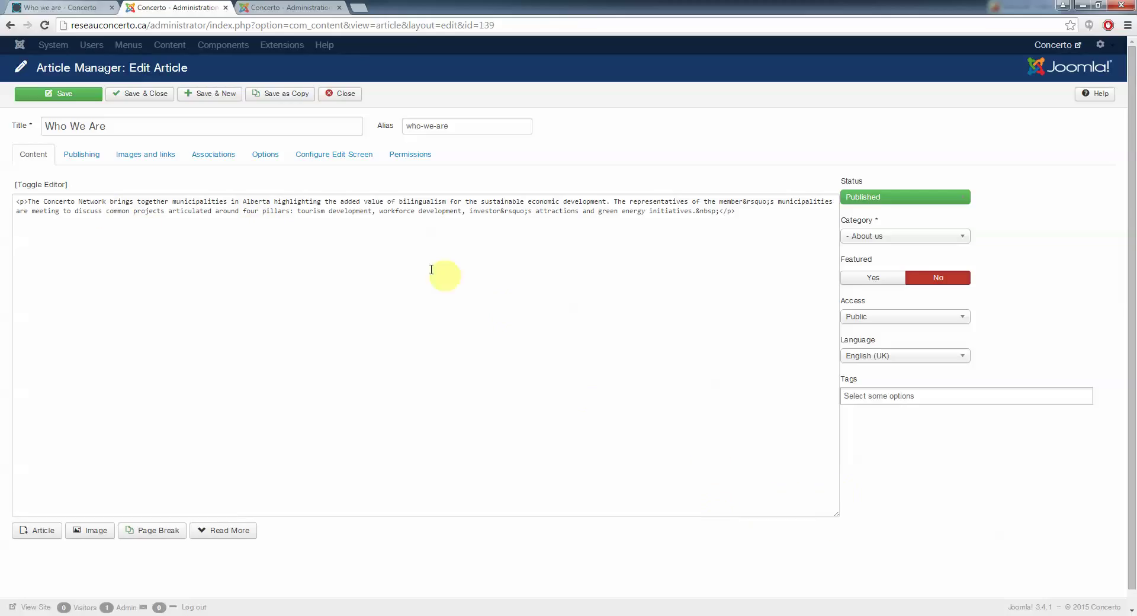
pyautogui.click(42, 185)
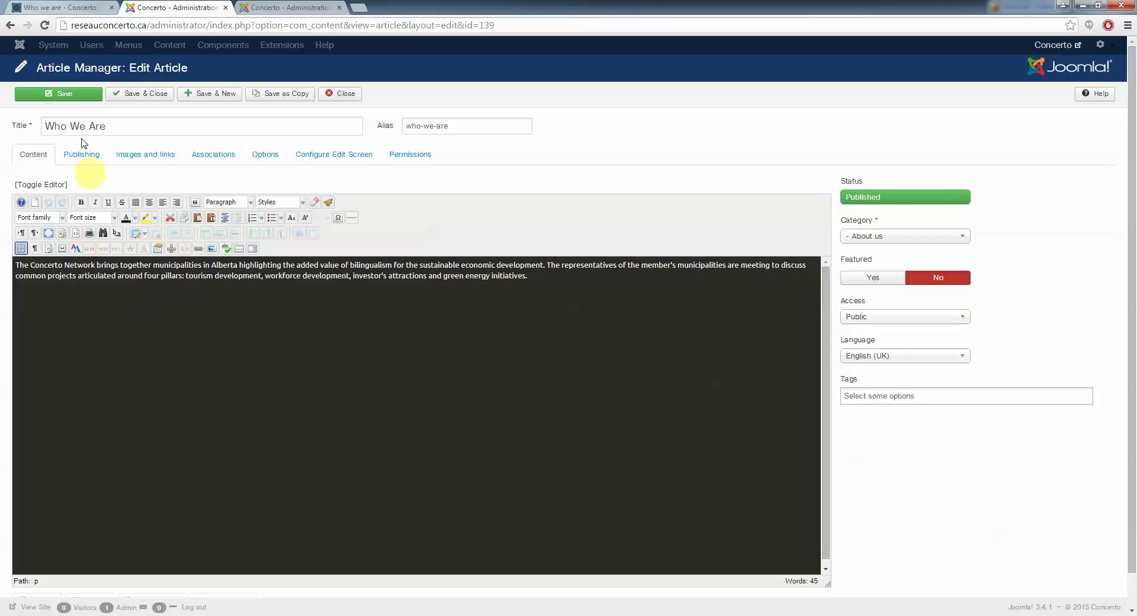
pyautogui.click(50, 6)
pyautogui.moveTo(296, 285)
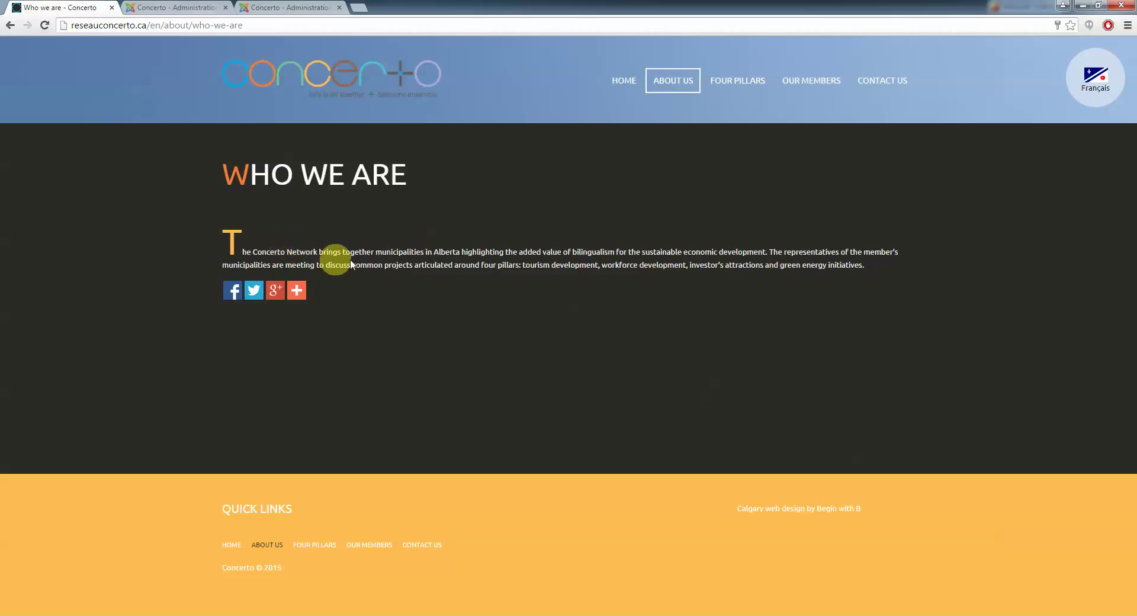
pyautogui.click(167, 8)
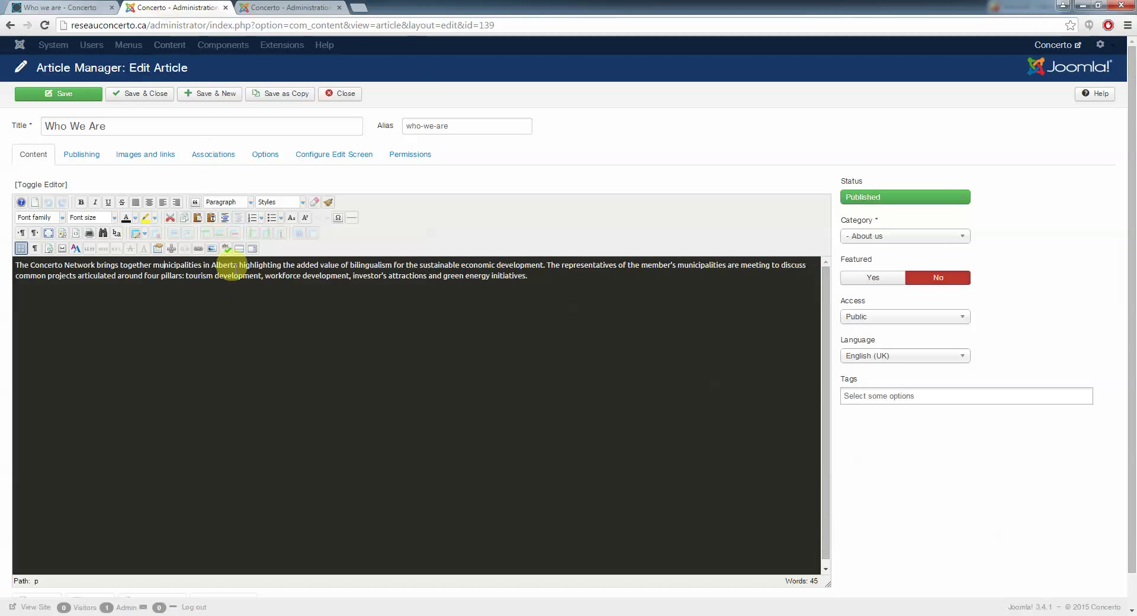
pyautogui.click(71, 7)
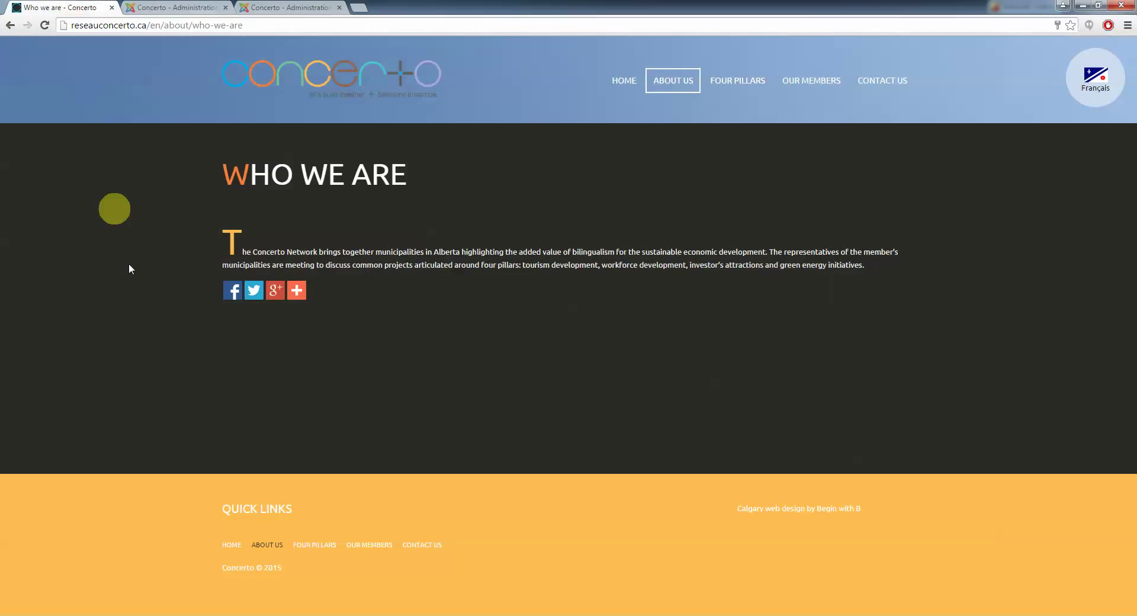
pyautogui.click(167, 7)
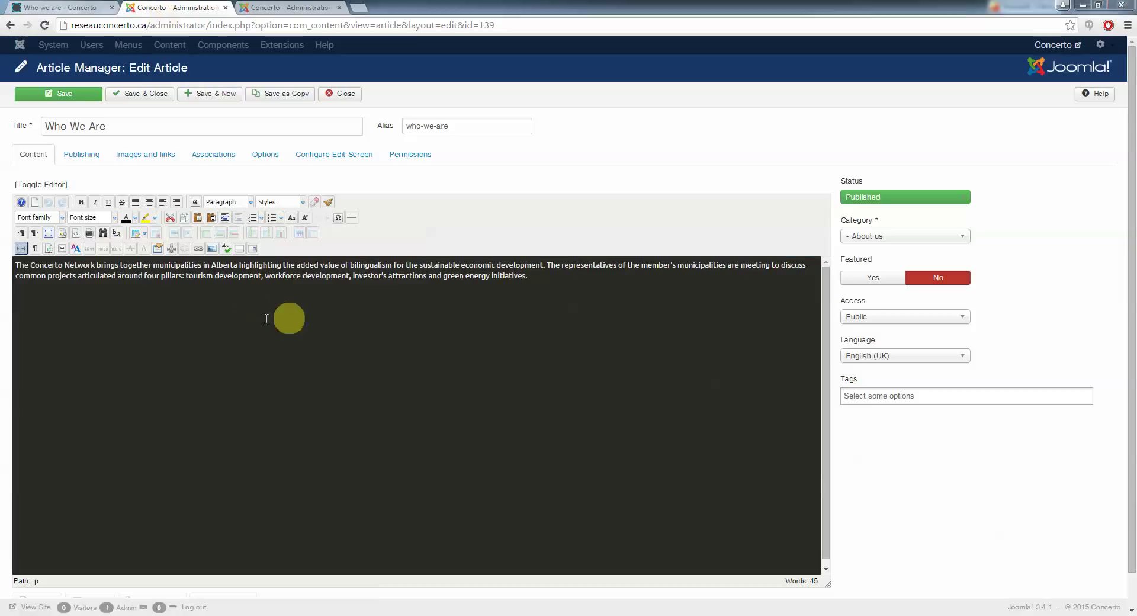
# Add the test lines "djadmaiwdo ampodm apo" and "adw a dp[a" below the paragraph and format the first one as Heading 2.
pyautogui.click(519, 275)
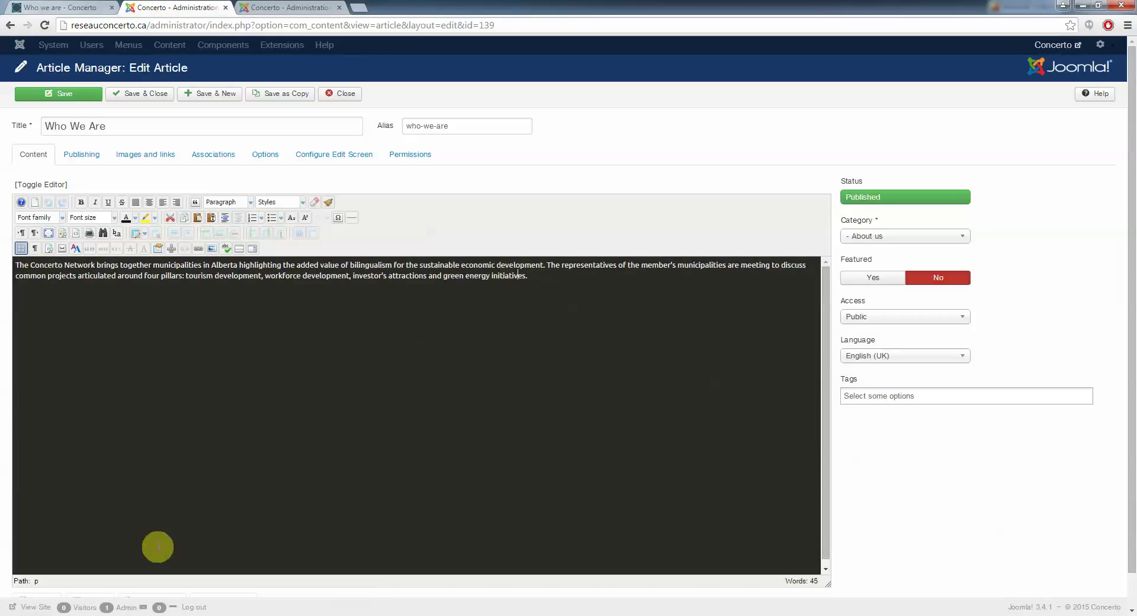
pyautogui.click(428, 265)
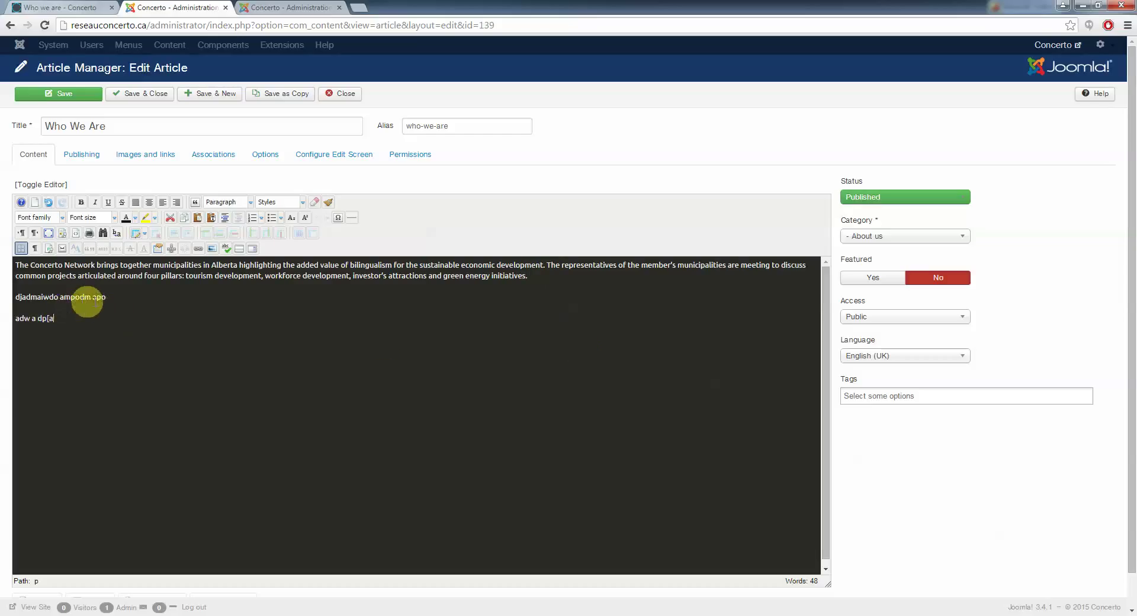
pyautogui.moveTo(108, 296); pyautogui.dragTo(13, 298)
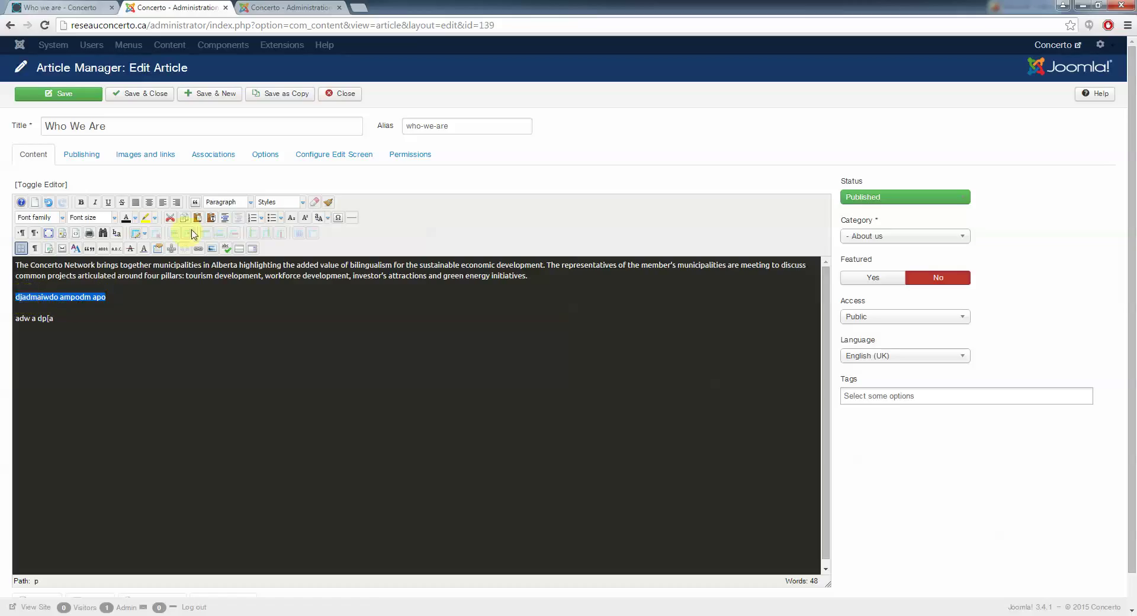
pyautogui.click(247, 203)
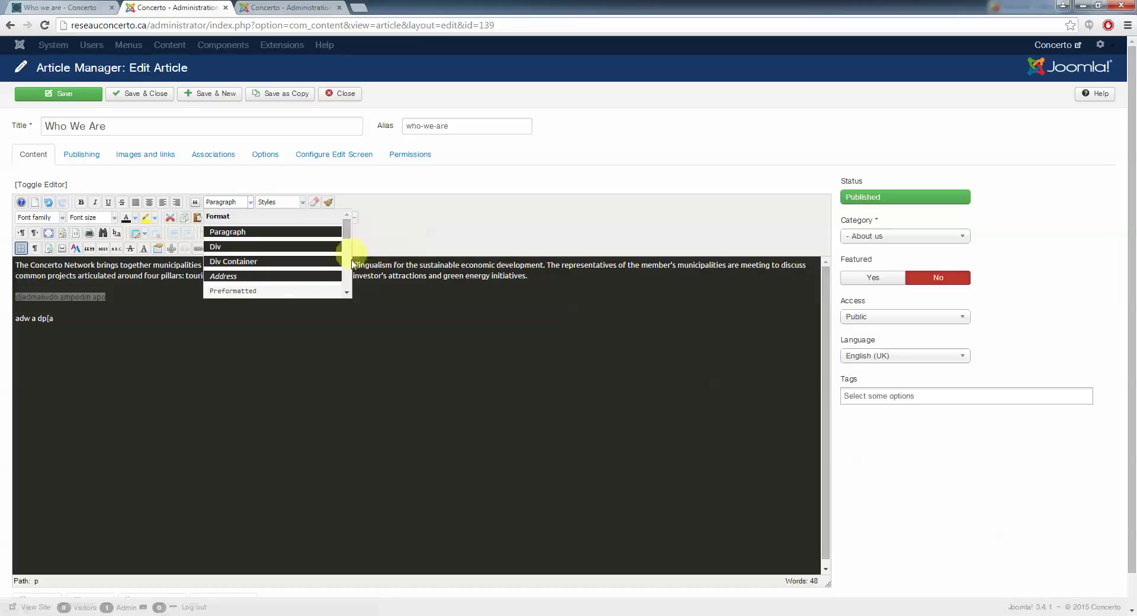
pyautogui.click(348, 294)
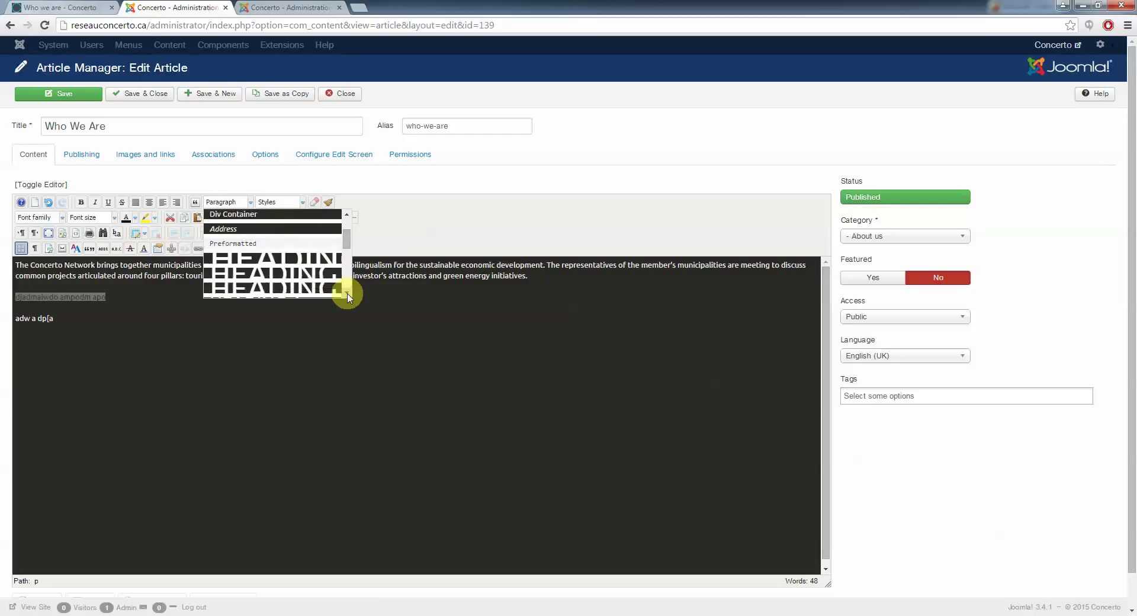
pyautogui.click(347, 294)
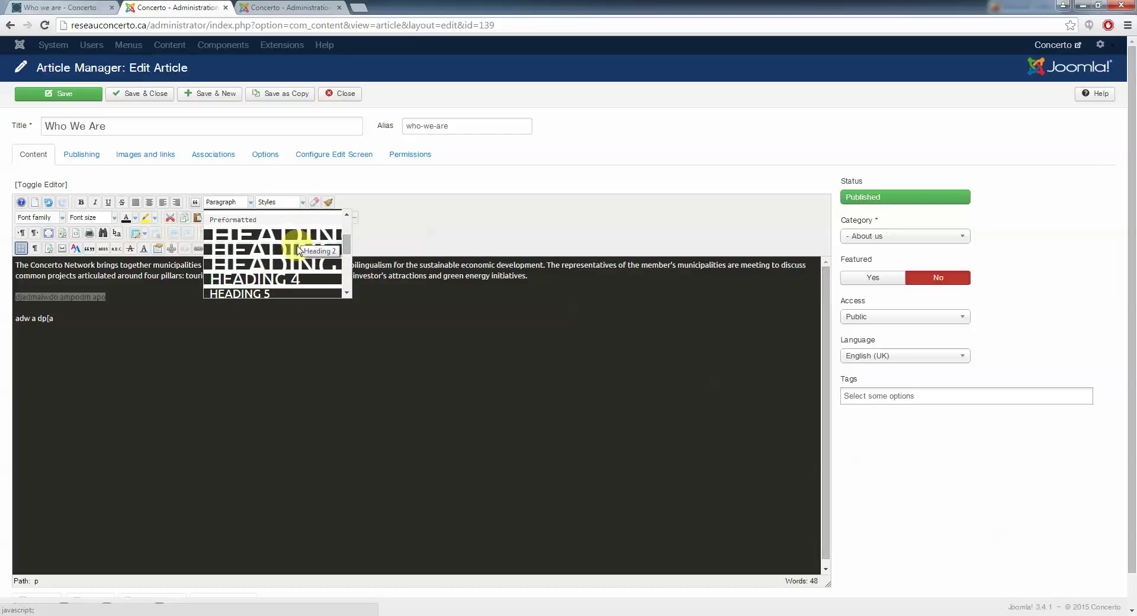
pyautogui.click(298, 250)
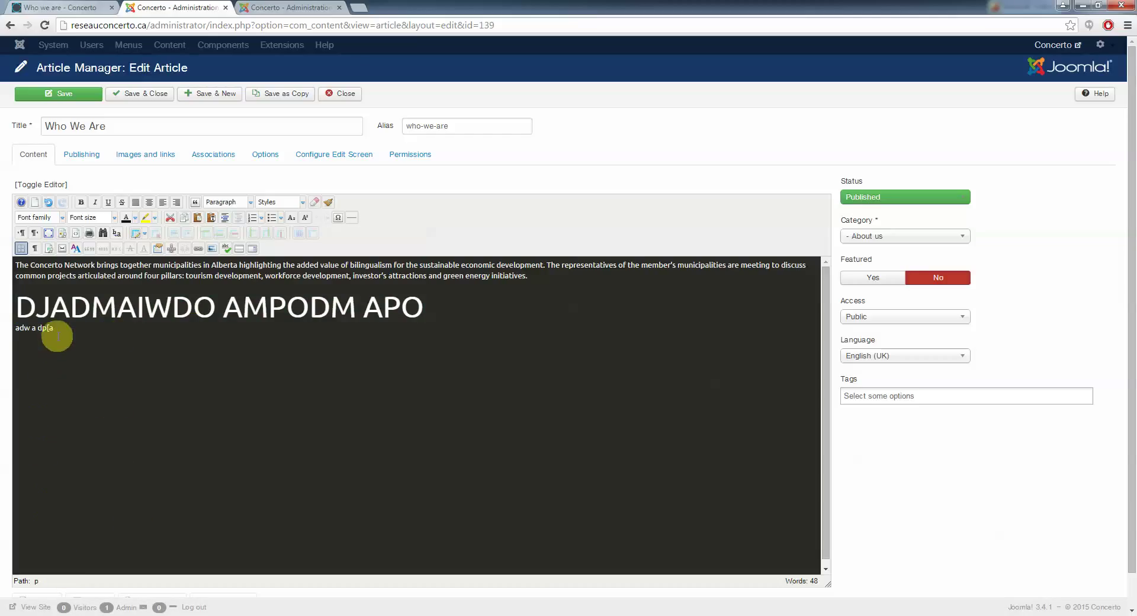
pyautogui.moveTo(58, 336); pyautogui.dragTo(28, 304)
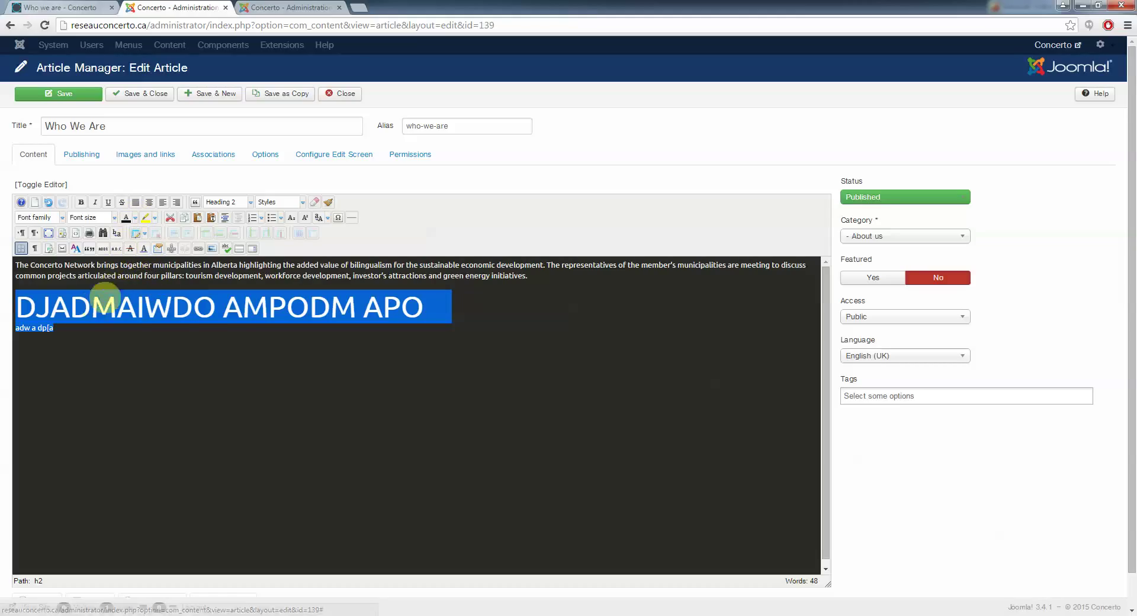
pyautogui.click(172, 307)
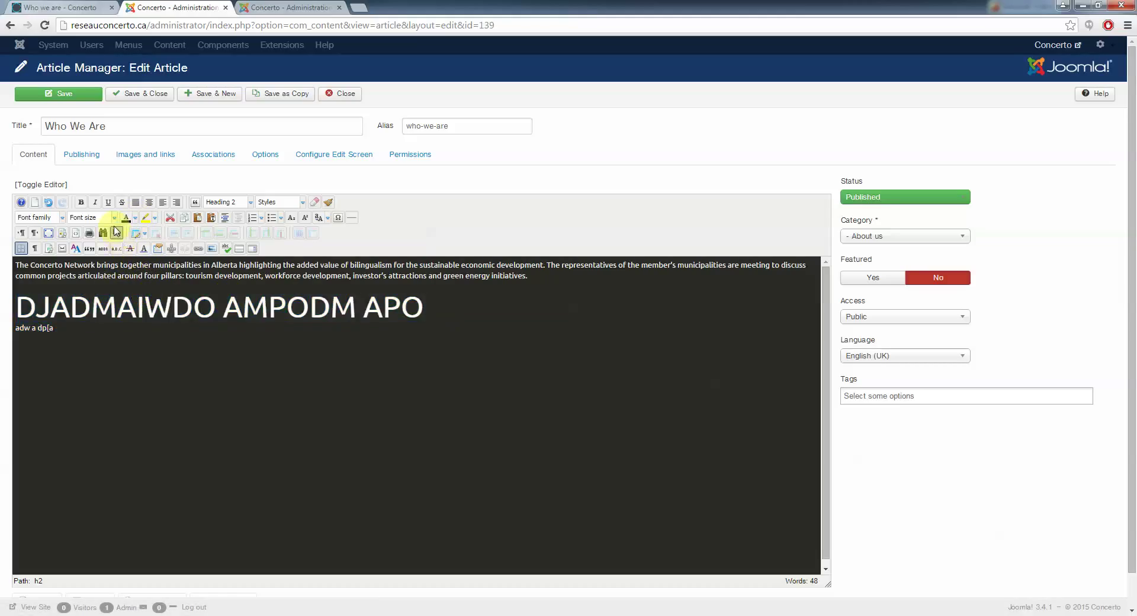
pyautogui.click(114, 218)
pyautogui.click(115, 220)
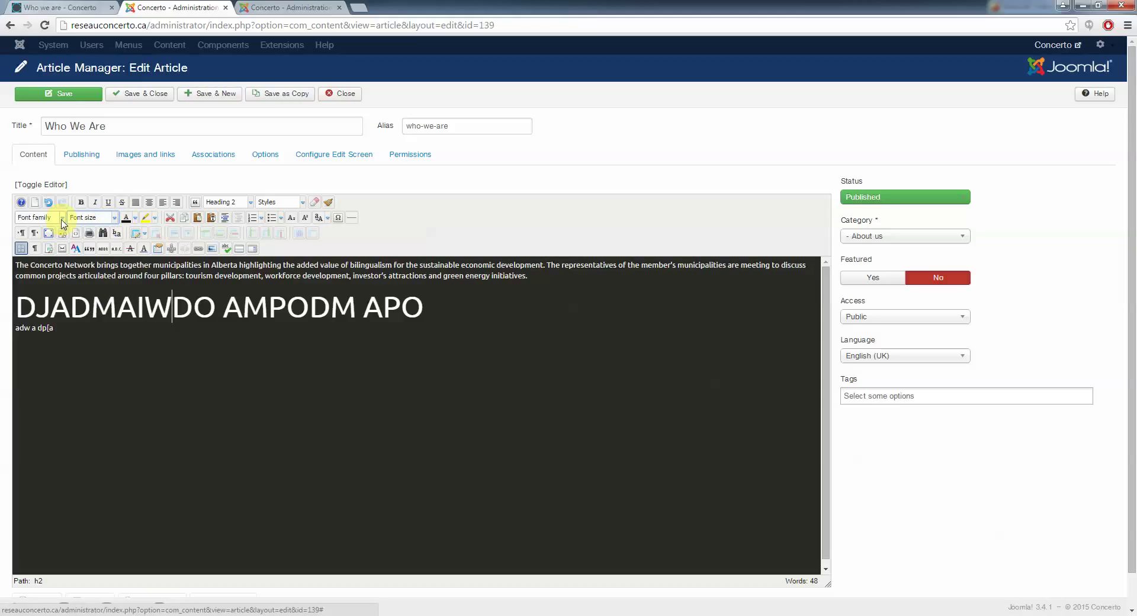
pyautogui.click(62, 218)
pyautogui.click(62, 218)
# Delete the test heading and test line below the article's paragraph.
pyautogui.click(64, 330)
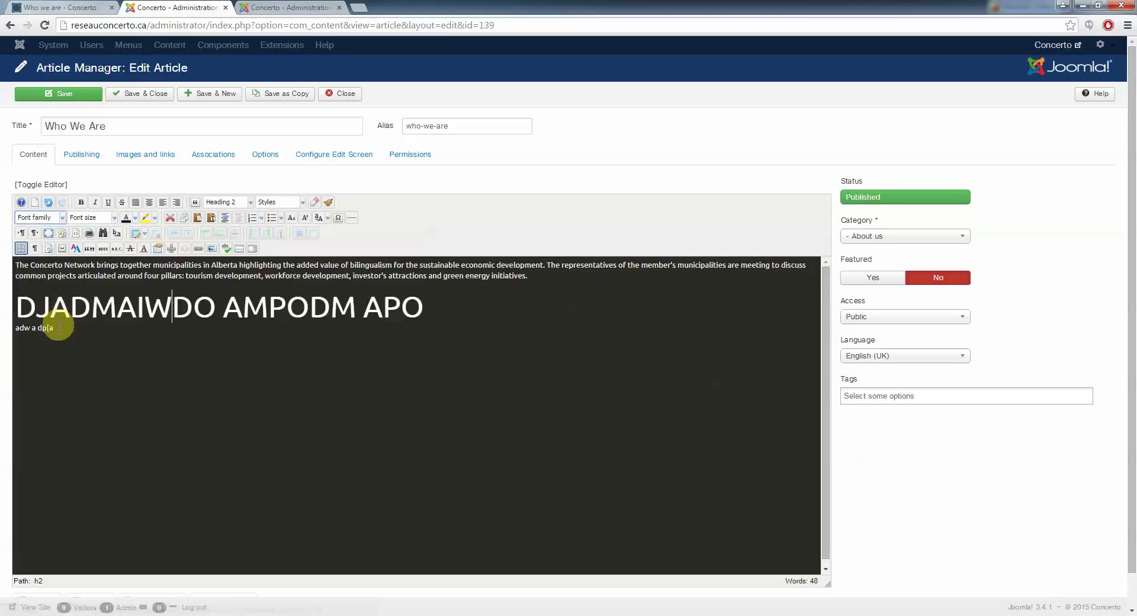
pyautogui.moveTo(64, 329); pyautogui.dragTo(9, 304)
pyautogui.press('BackSpace')
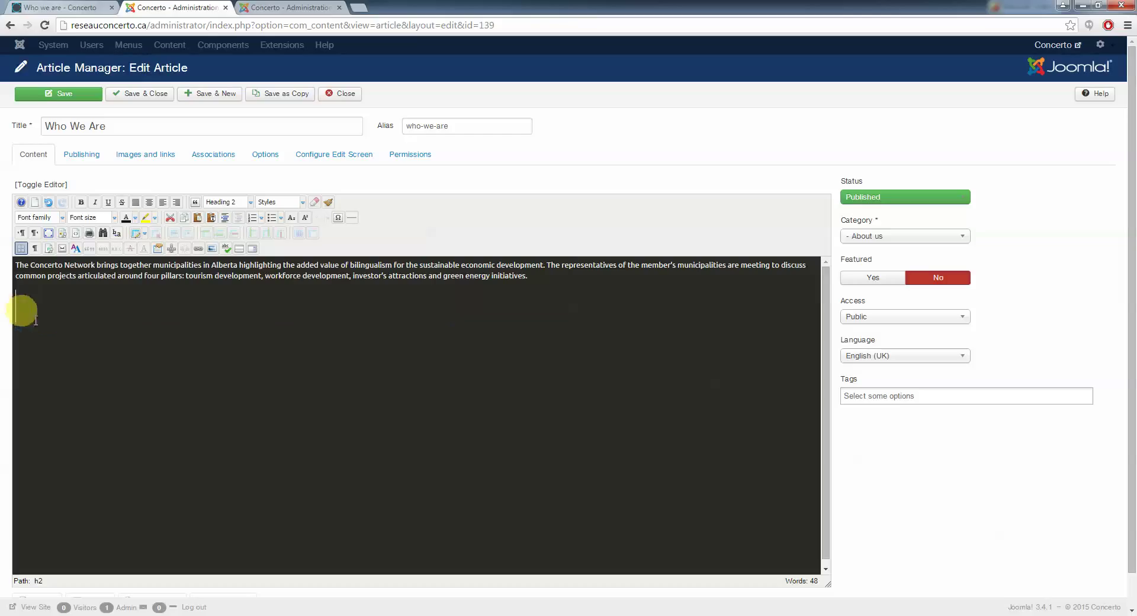
pyautogui.press('BackSpace')
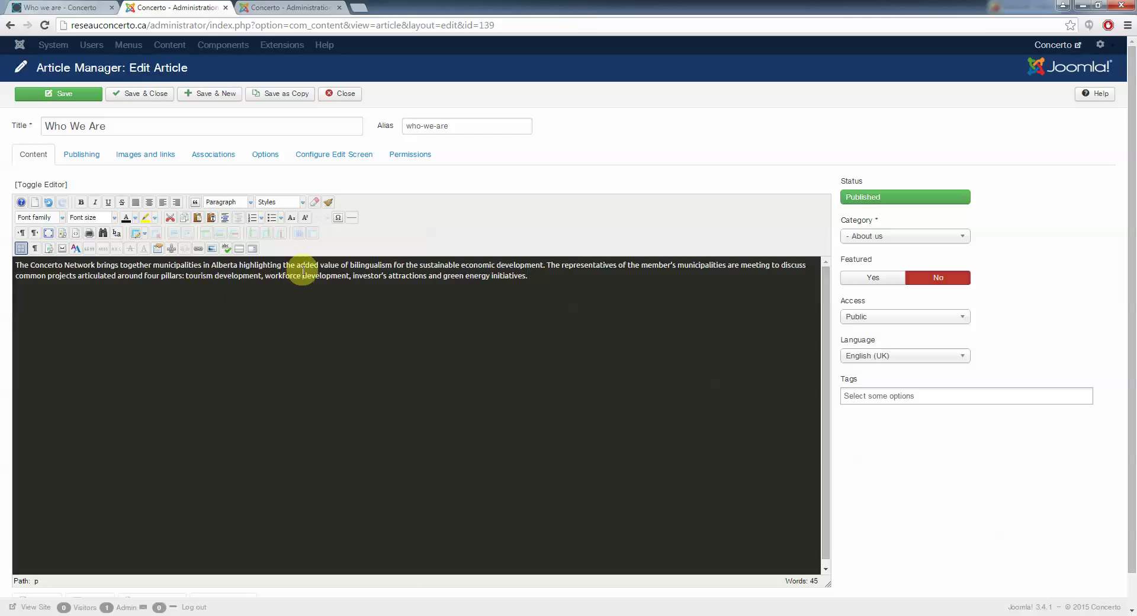
pyautogui.moveTo(153, 265); pyautogui.dragTo(177, 267)
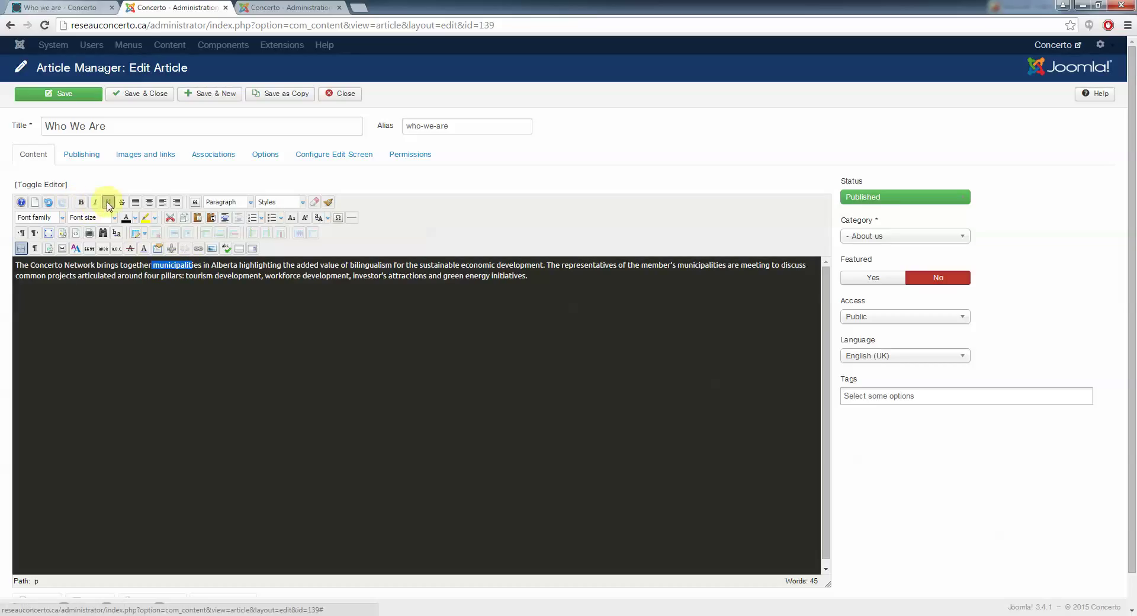
pyautogui.click(192, 274)
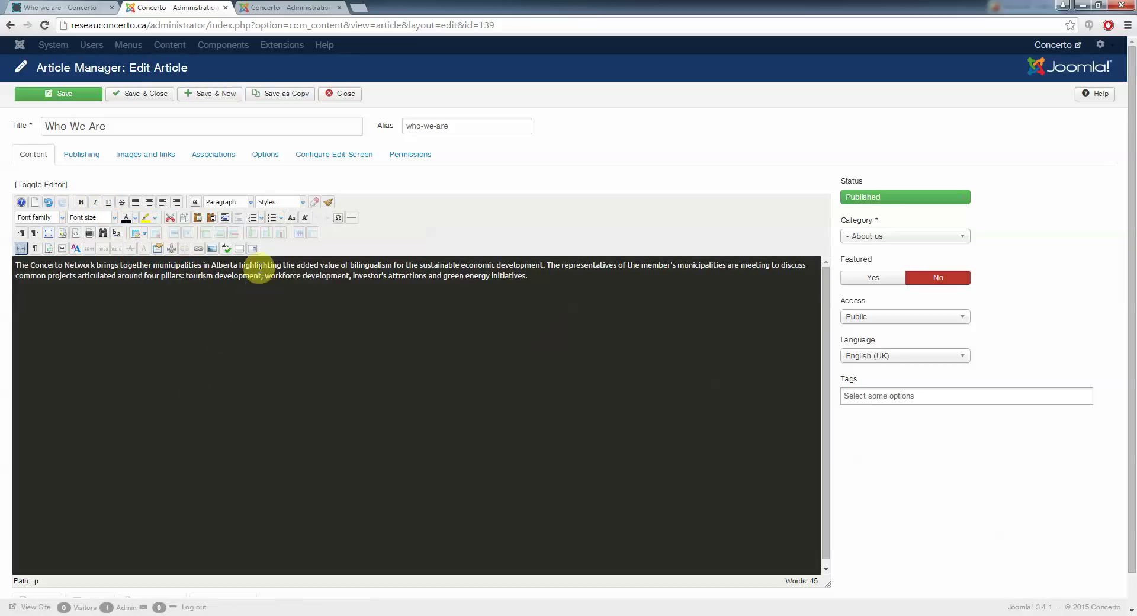
pyautogui.doubleClick(189, 275)
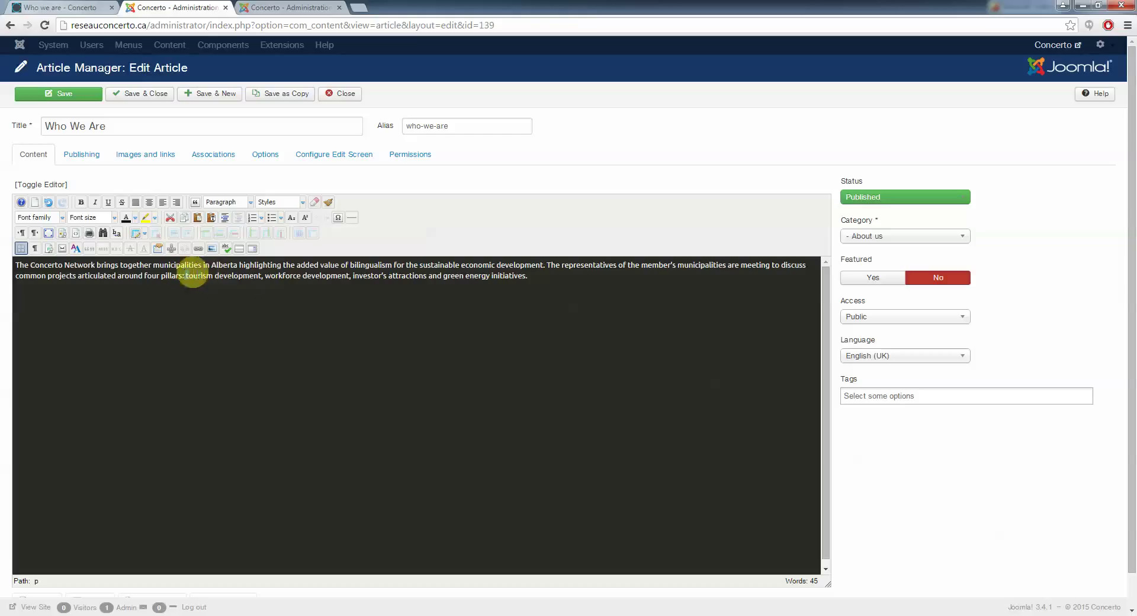
pyautogui.moveTo(222, 276); pyautogui.dragTo(261, 275)
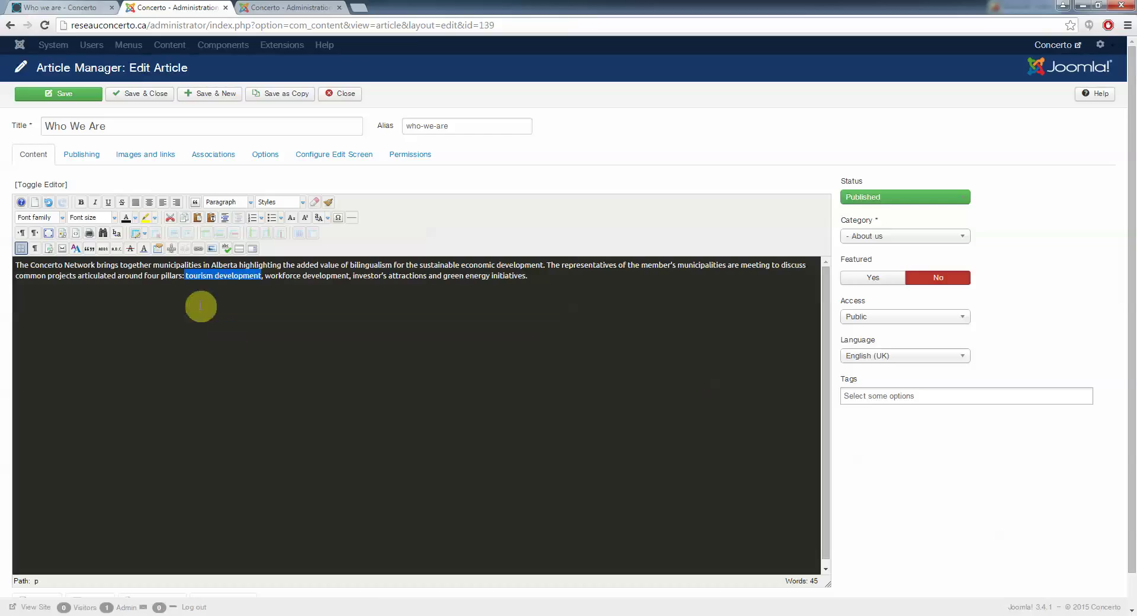
pyautogui.click(200, 252)
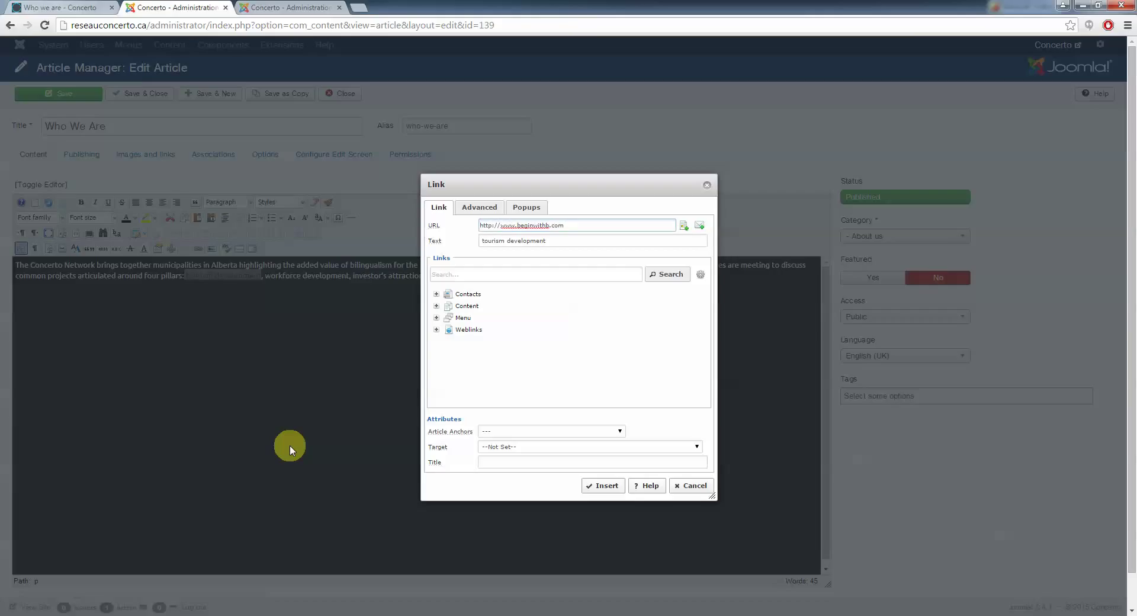
pyautogui.click(535, 449)
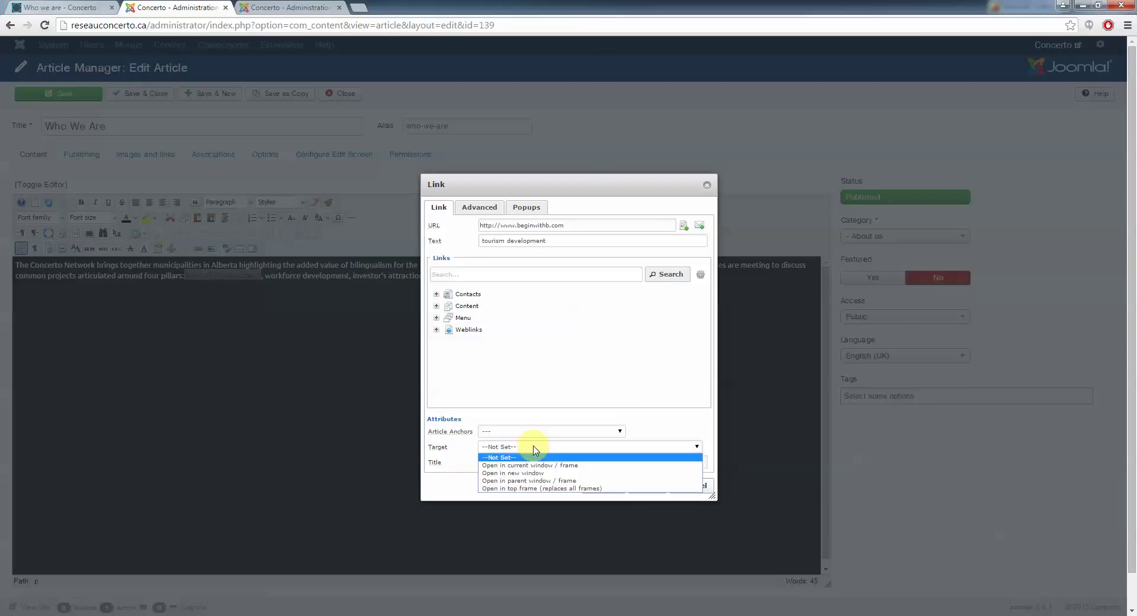
pyautogui.click(536, 473)
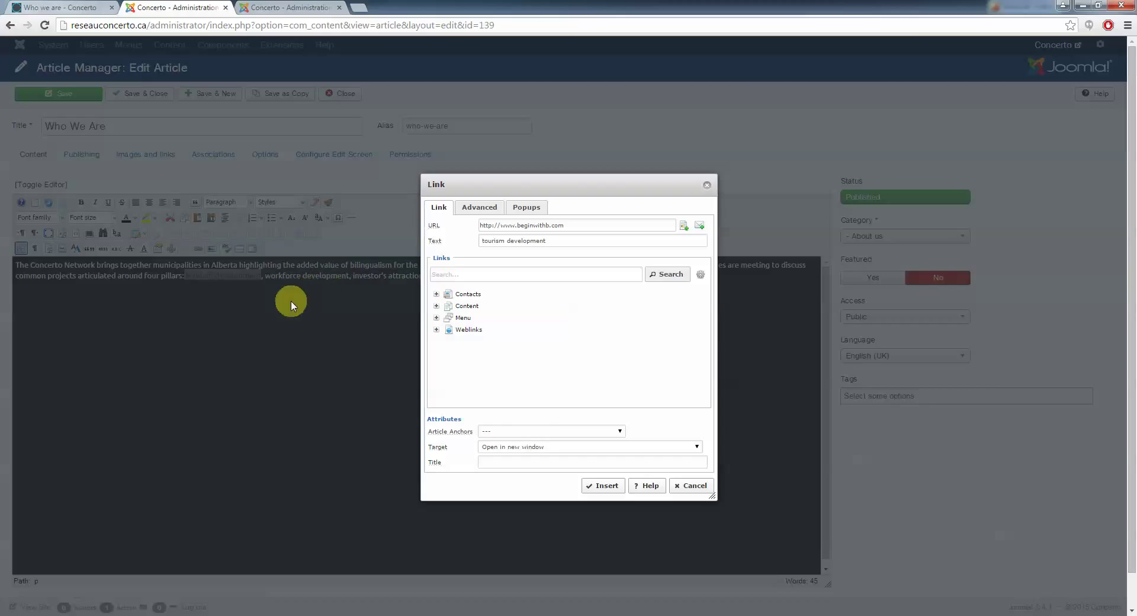
pyautogui.click(513, 447)
pyautogui.click(240, 313)
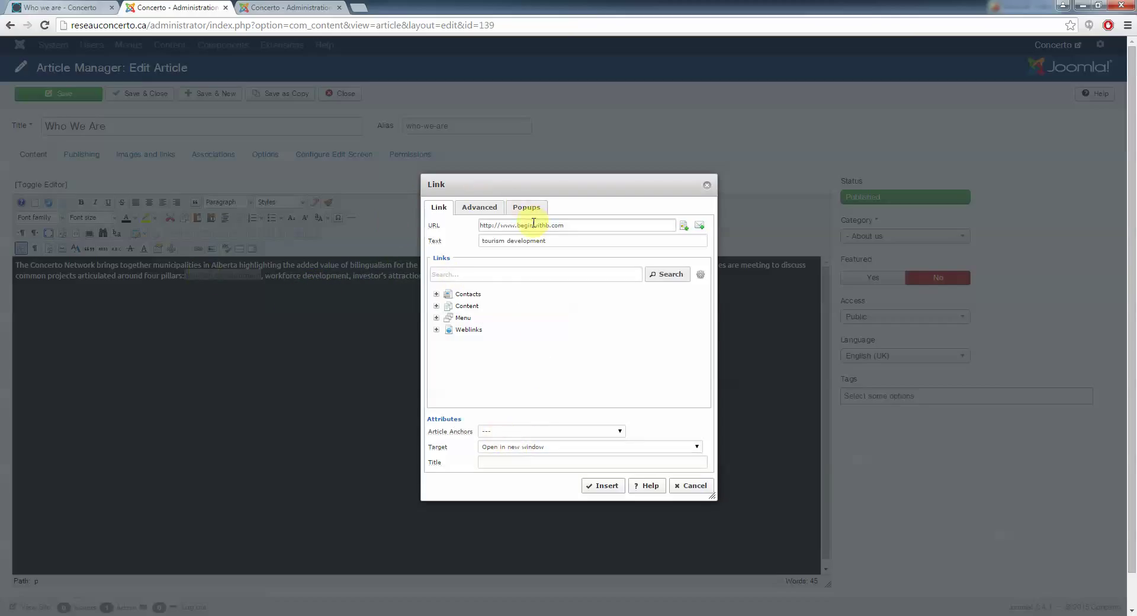
# Replace the link's URL with the Contact Us page from the site's Main Menu and insert the link into the article.
pyautogui.moveTo(574, 225); pyautogui.dragTo(465, 211)
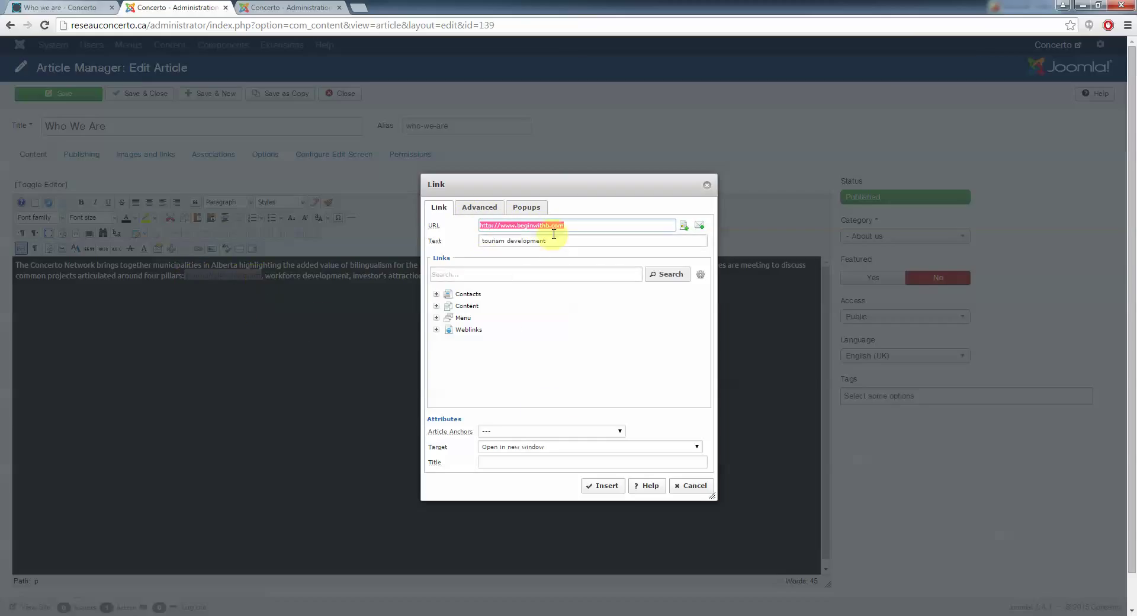
pyautogui.click(438, 322)
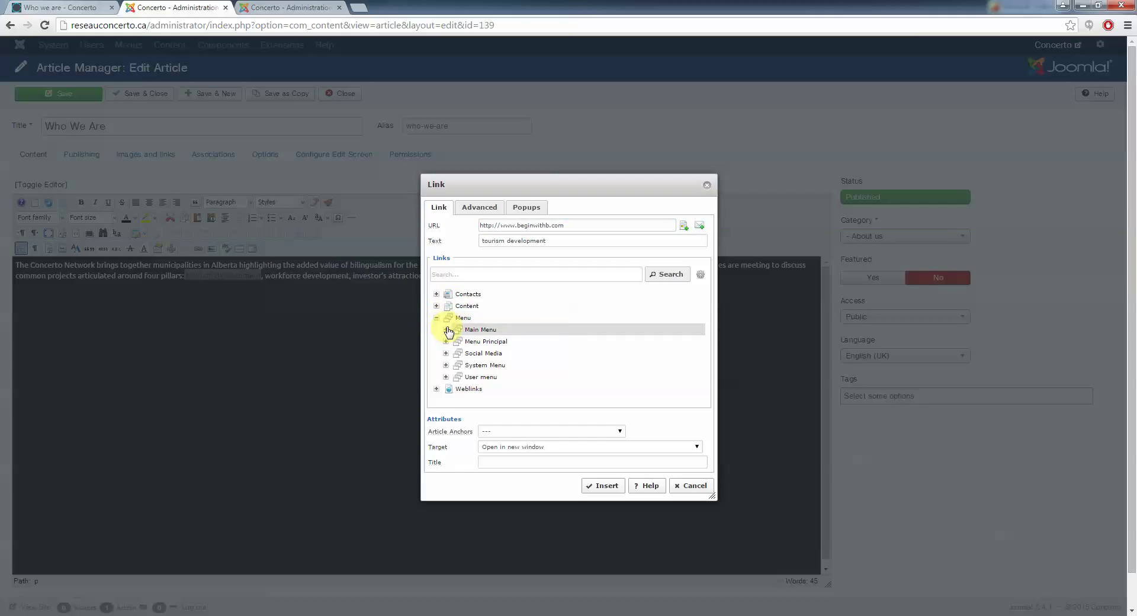
pyautogui.click(447, 330)
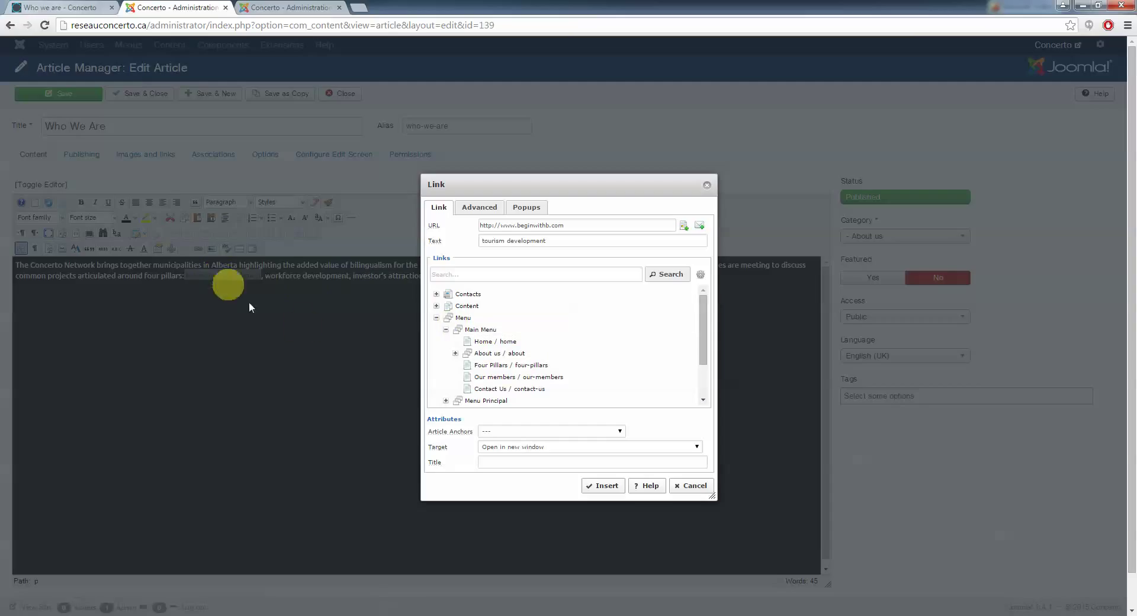
pyautogui.click(491, 390)
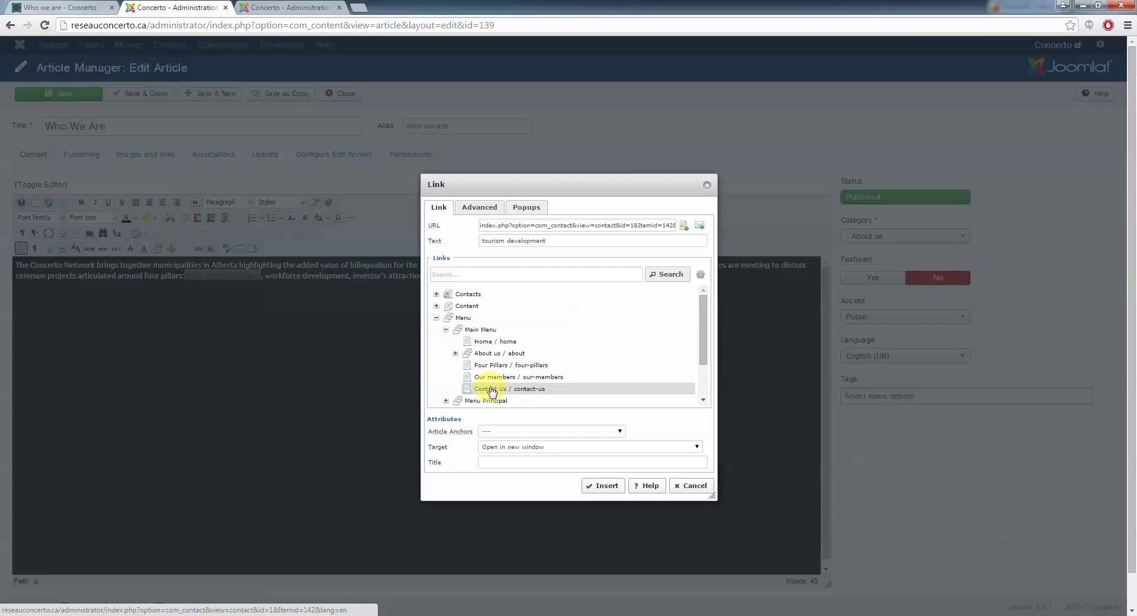
pyautogui.moveTo(487, 225); pyautogui.dragTo(619, 225)
pyautogui.click(616, 225)
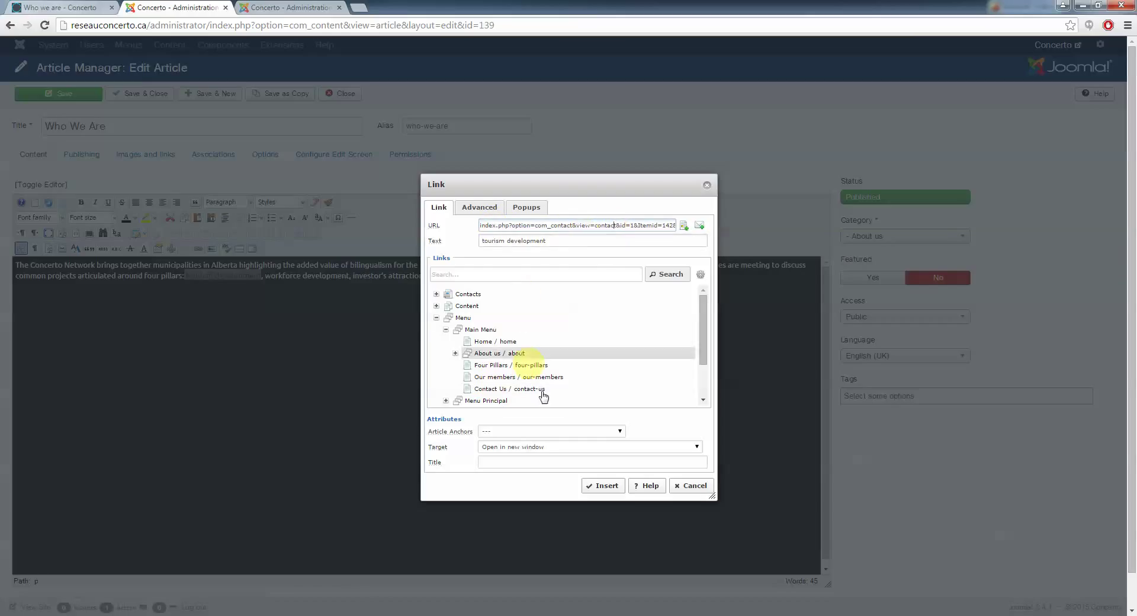
pyautogui.click(606, 485)
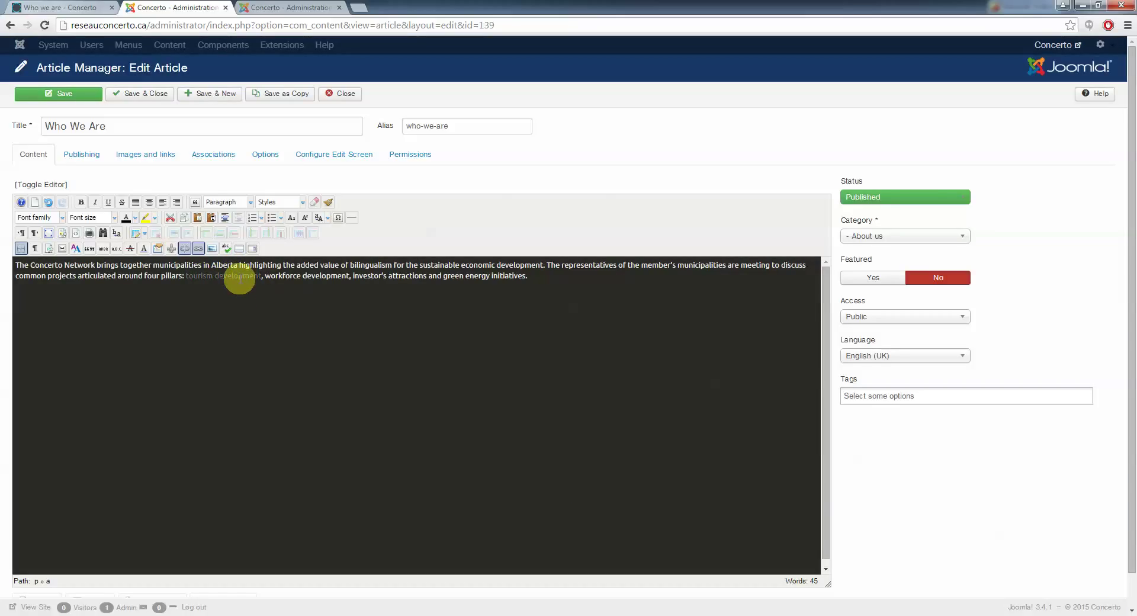
pyautogui.click(238, 348)
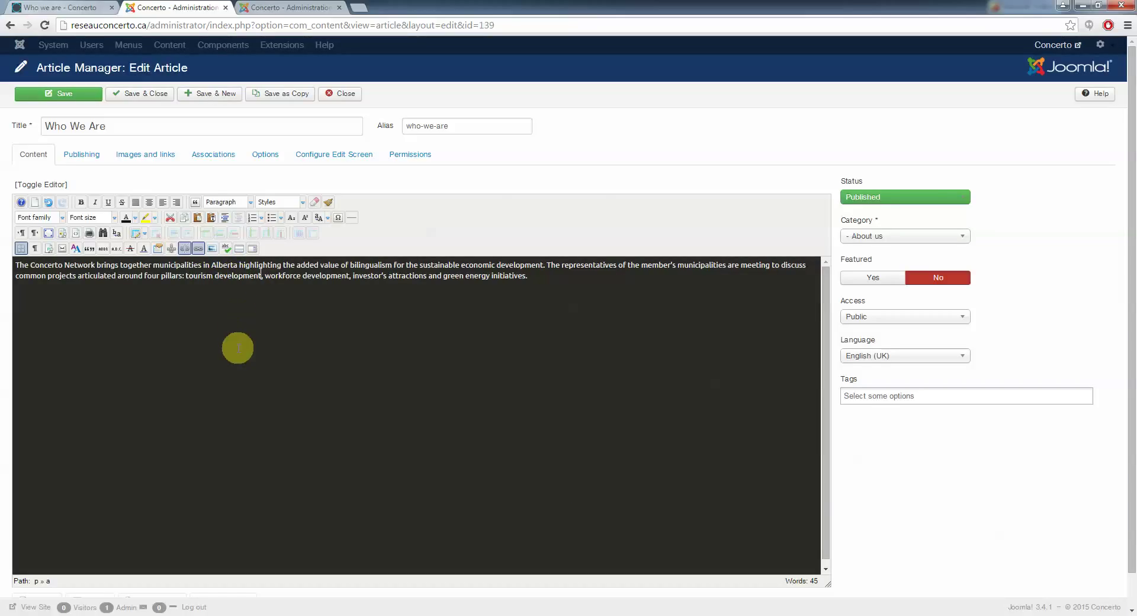